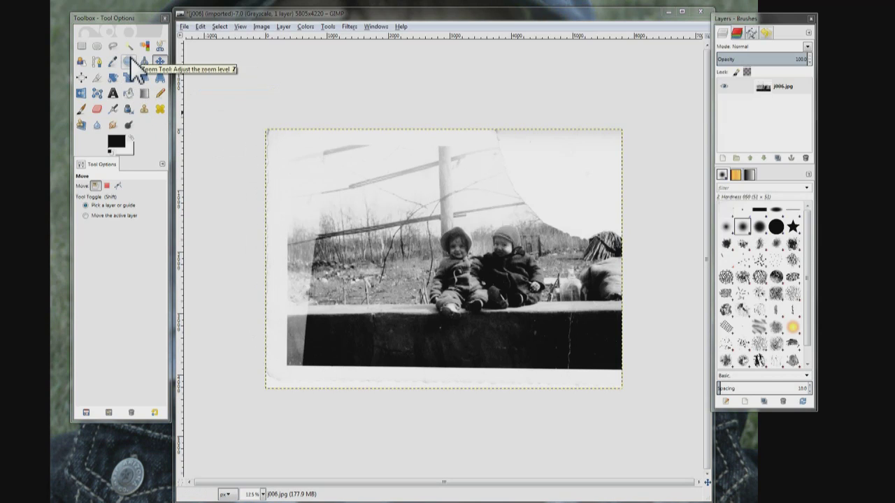
Step: Zoom in on the photo's faded left side and the first child
left_click(130, 63)
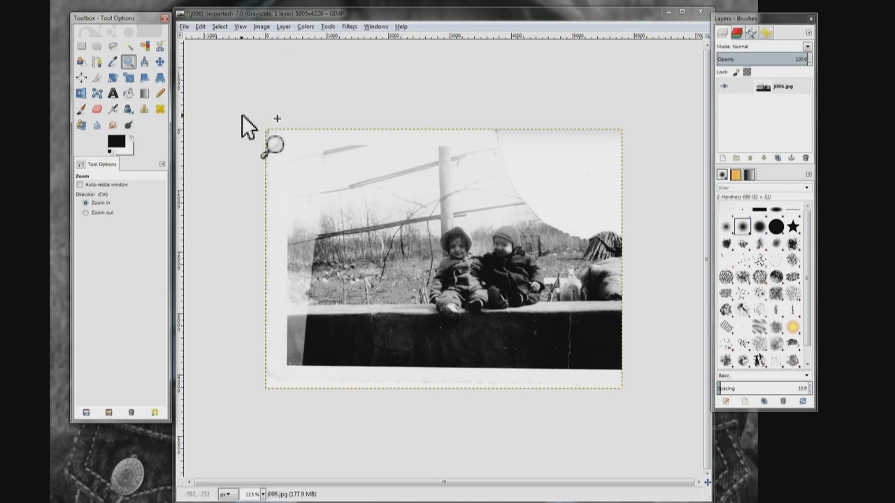
mouse_move(241, 115)
left_mouse_down()
mouse_move(325, 201)
mouse_move(398, 295)
mouse_move(423, 395)
left_mouse_up()
key("f")
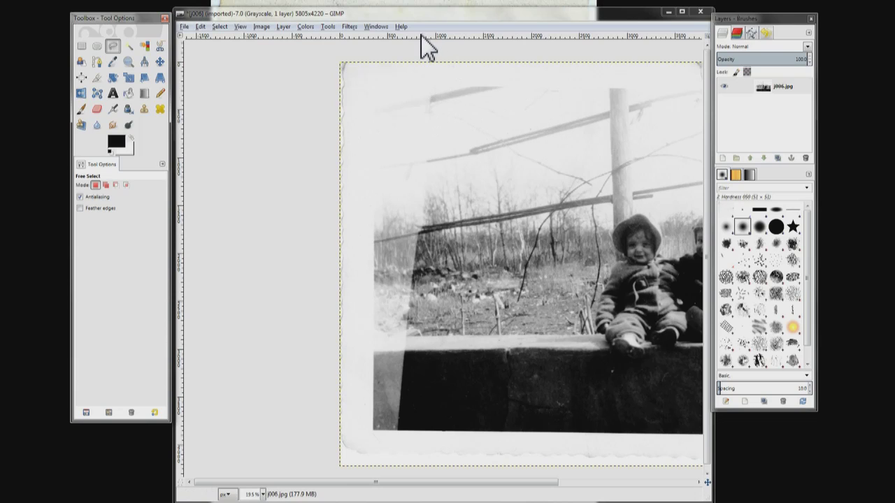
Step: Add a horizontal guide along the photo's top edge, about 272 pixels down
key("m")
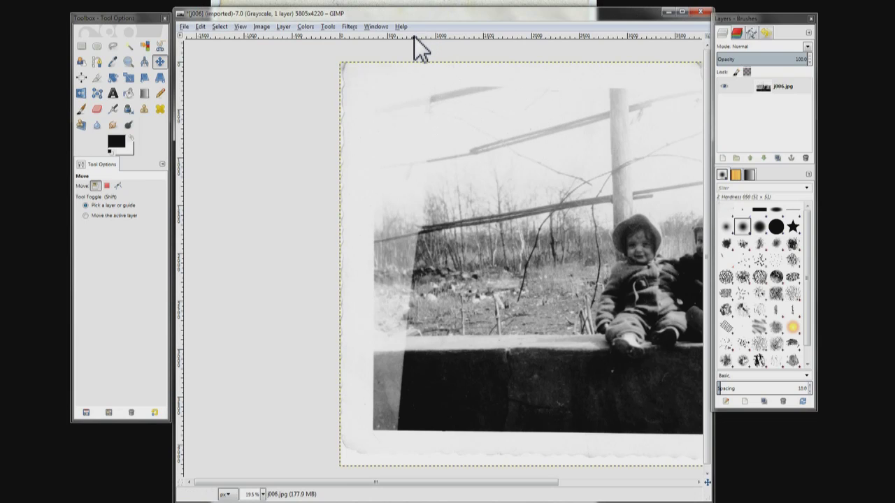
left_click_drag(414, 37, 497, 89)
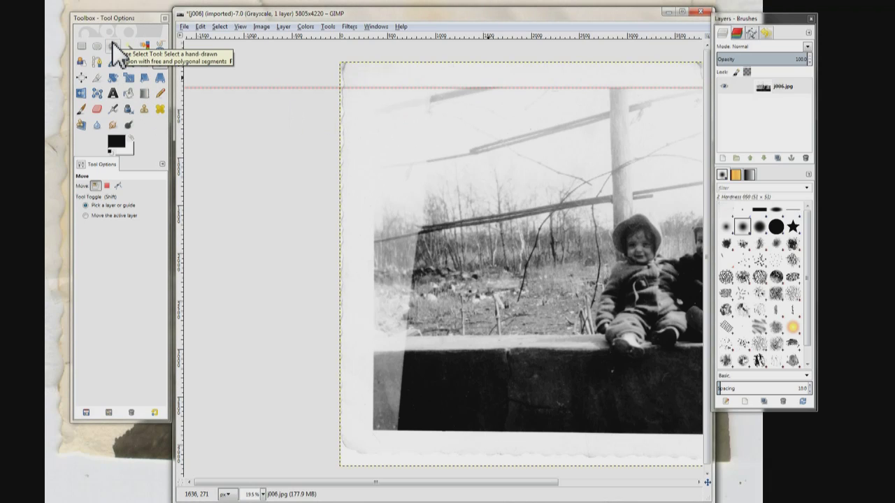
Step: Enclose the faded left strip in a corner-to-corner freehand selection from the top guide down
left_click(113, 44)
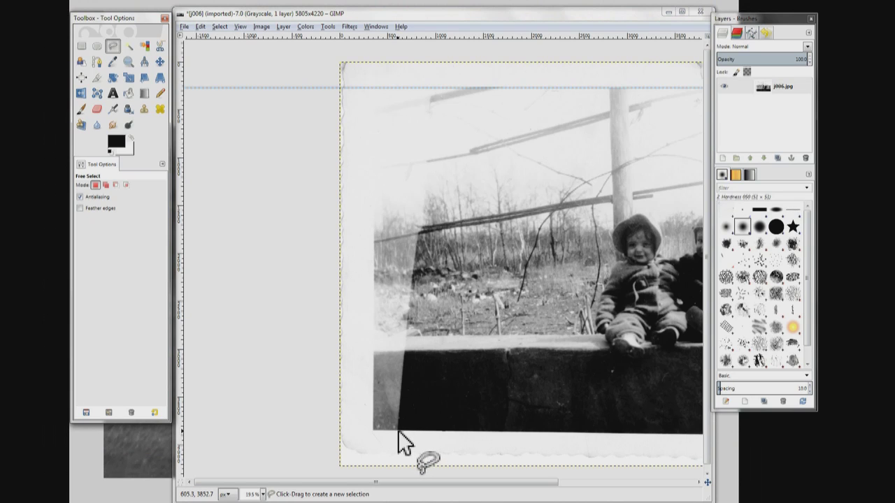
left_click(398, 430)
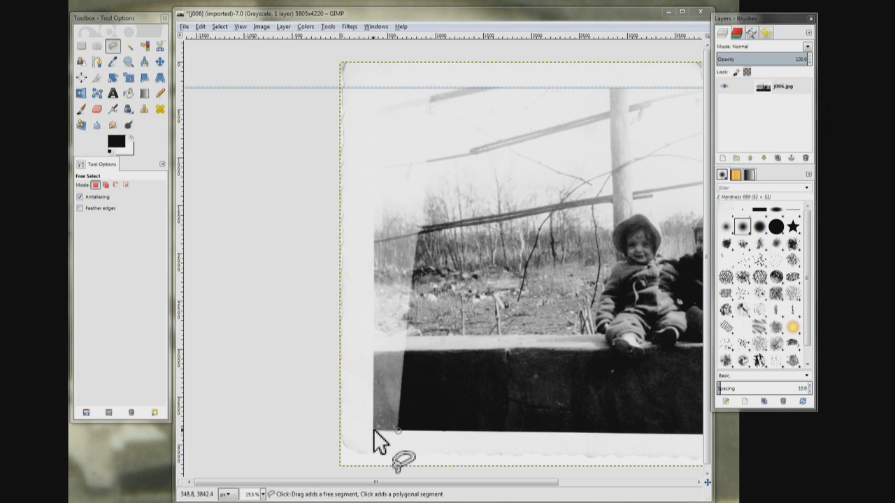
left_click(374, 430)
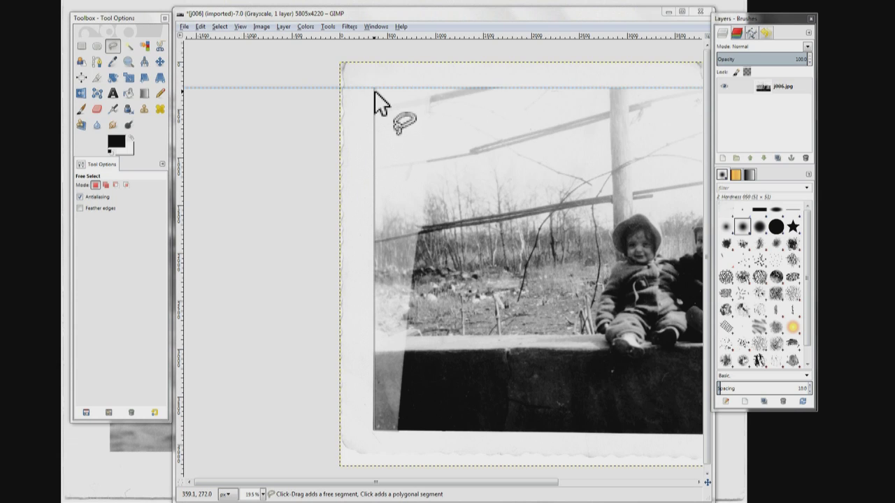
left_click(374, 90)
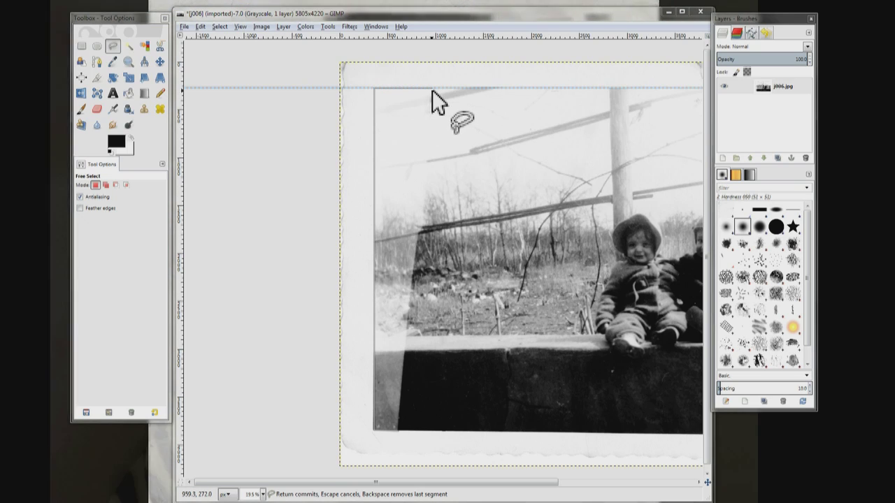
key("Return")
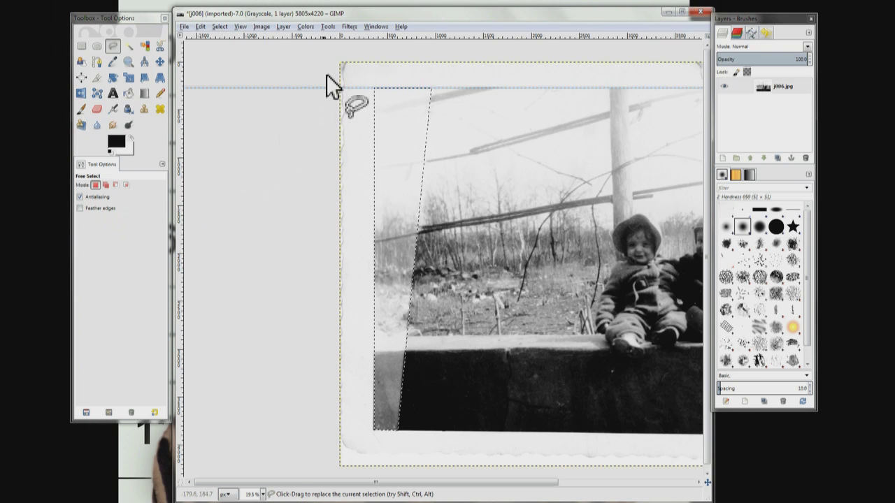
Step: Apply Colors > Auto > Equalize to the selected left strip
left_click(329, 26)
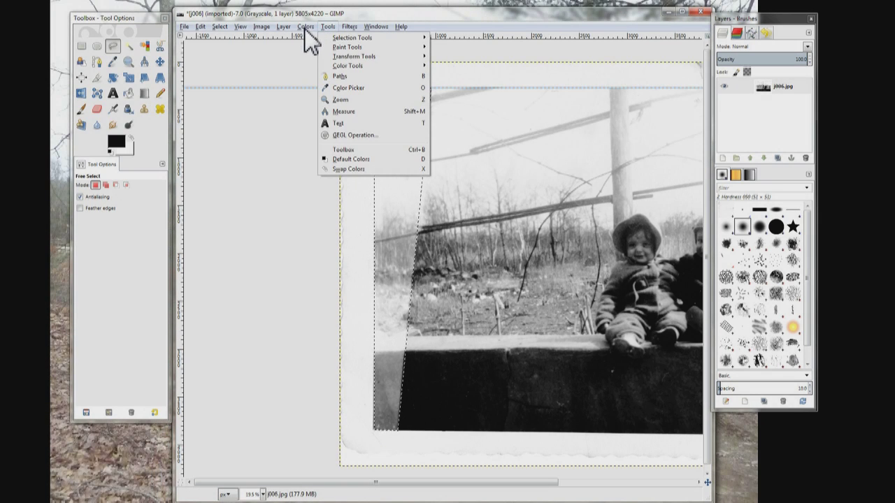
left_click(305, 28)
left_click(304, 28)
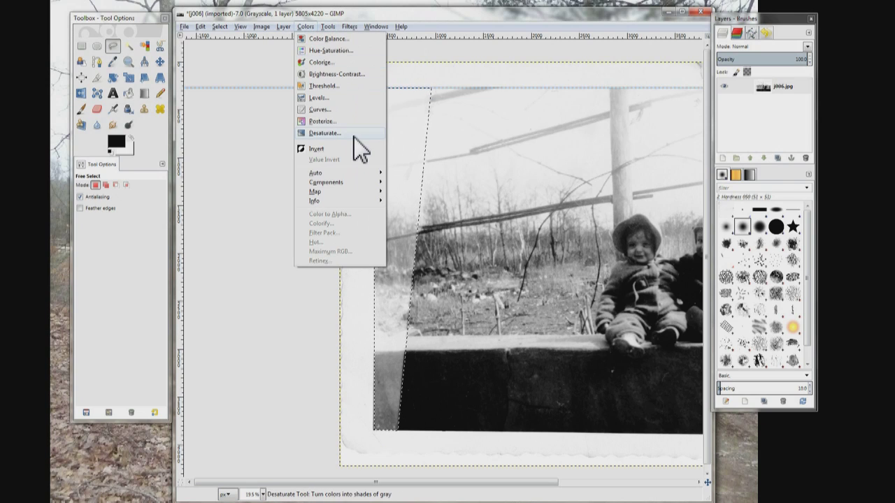
mouse_move(374, 173)
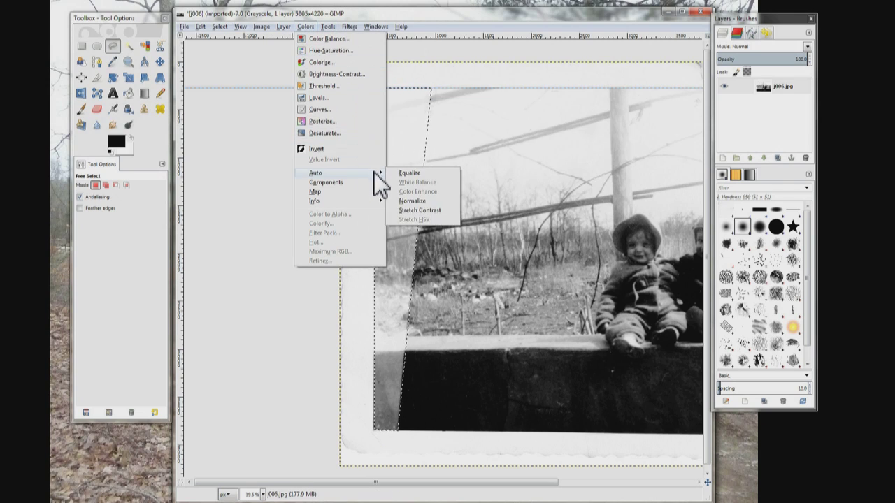
left_click(414, 176)
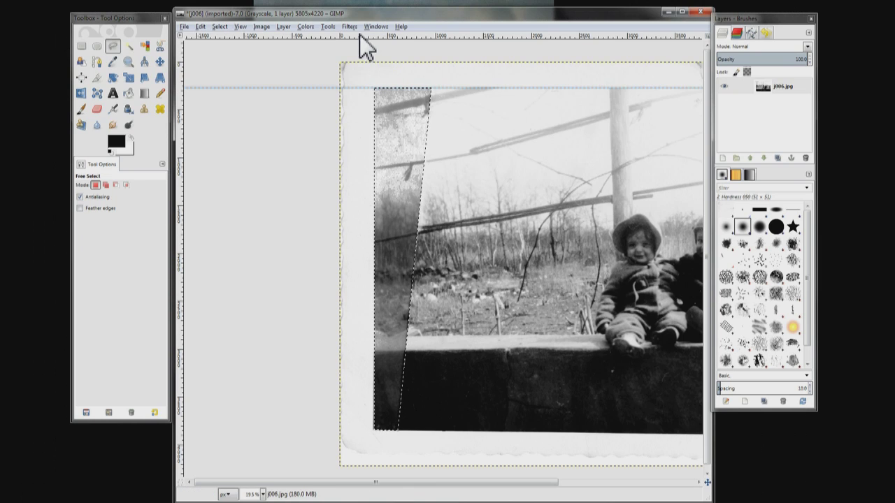
Step: Raise the strip's Brightness to about 75 in the Brightness-Contrast dialog
left_click(308, 26)
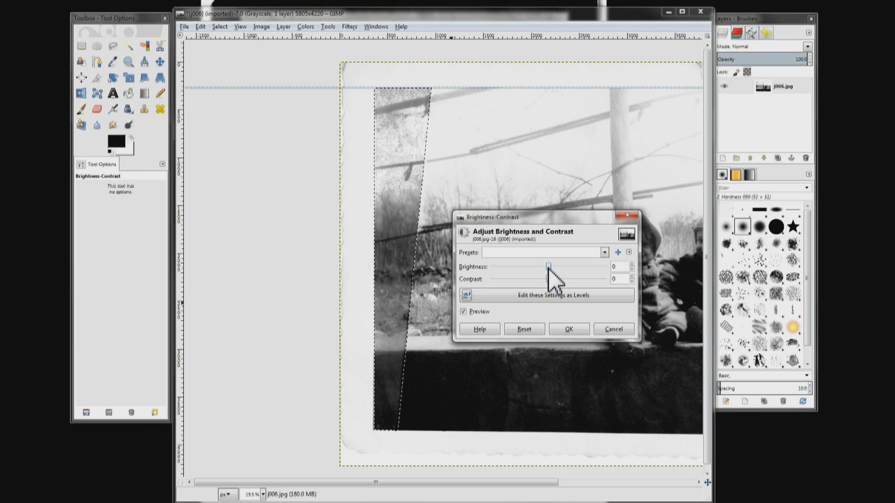
left_click(549, 270)
left_click_drag(555, 266, 579, 267)
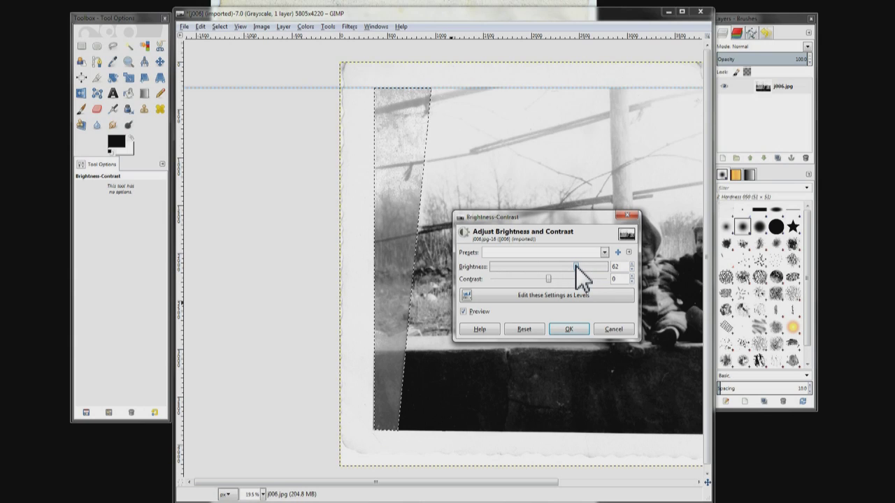
left_click_drag(575, 266, 584, 269)
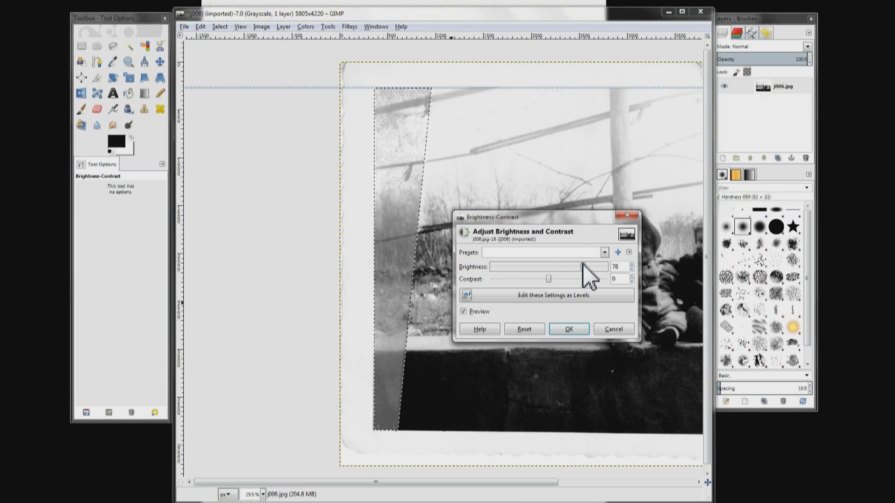
Step: Set the strip's Contrast to 58 and Brightness to 58 in Brightness-Contrast
left_click(547, 280)
left_click_drag(548, 279, 561, 279)
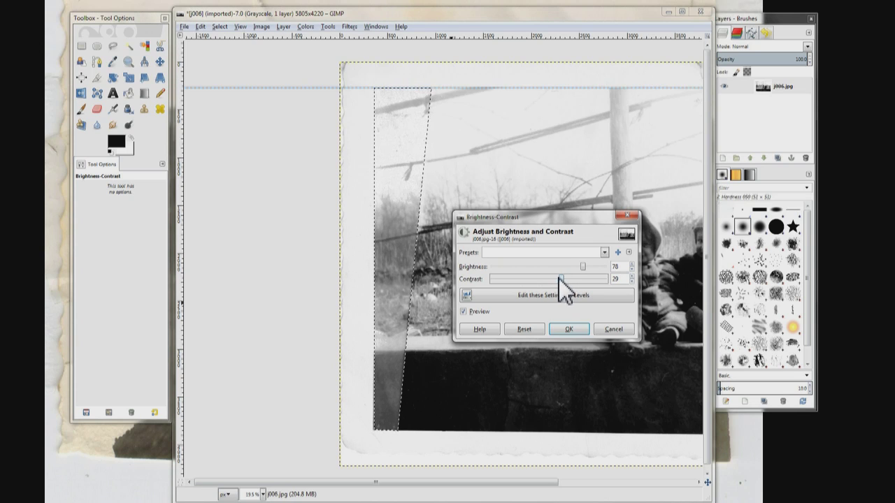
mouse_move(561, 278)
left_mouse_down()
mouse_move(531, 279)
mouse_move(573, 276)
left_mouse_up()
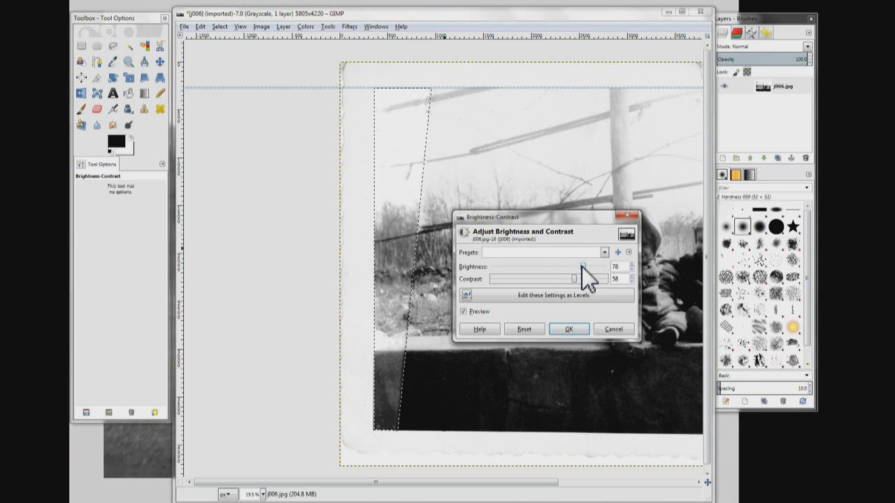
left_click_drag(582, 264, 579, 265)
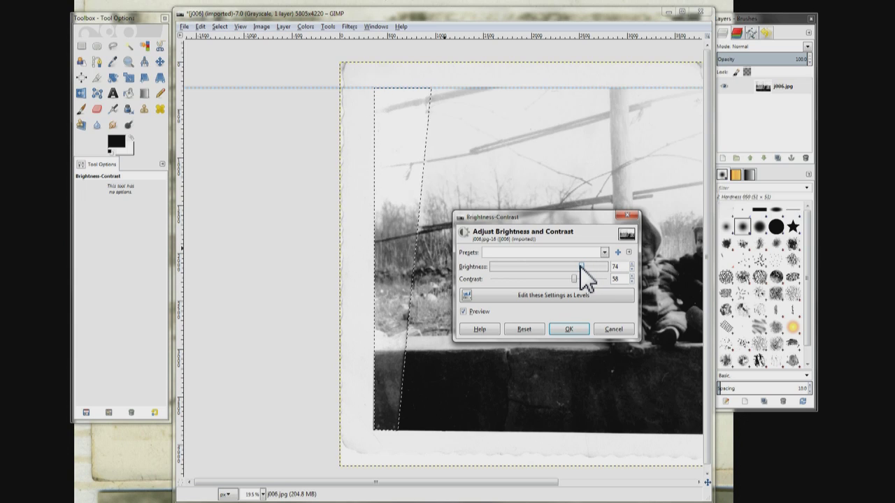
left_click_drag(580, 265, 569, 265)
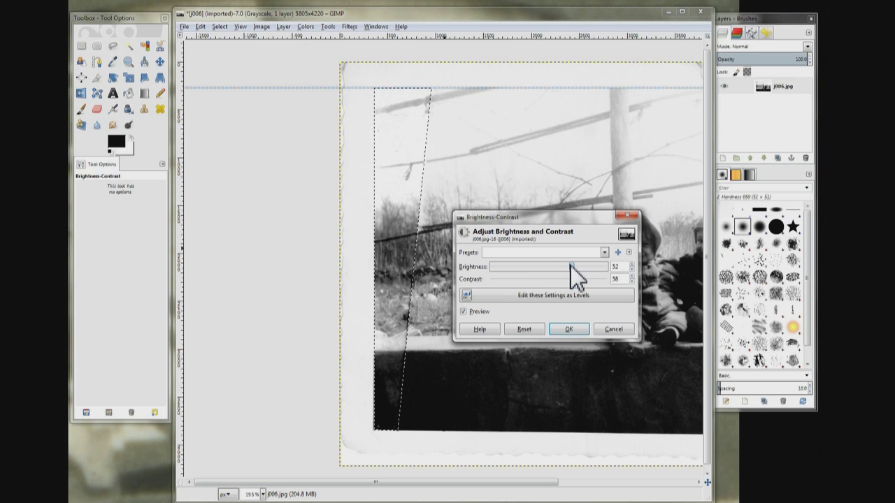
left_click(634, 264)
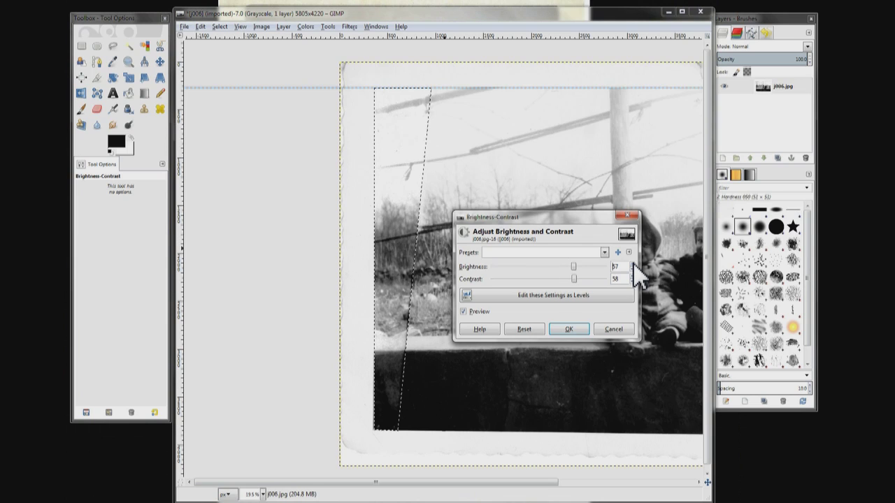
left_click(634, 264)
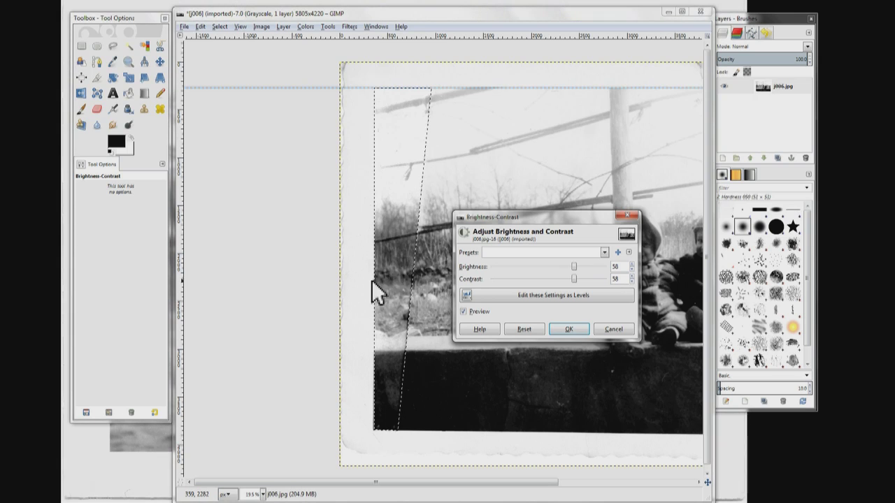
Step: Apply the Brightness 58 / Contrast 58 adjustment to the strip
left_click(570, 330)
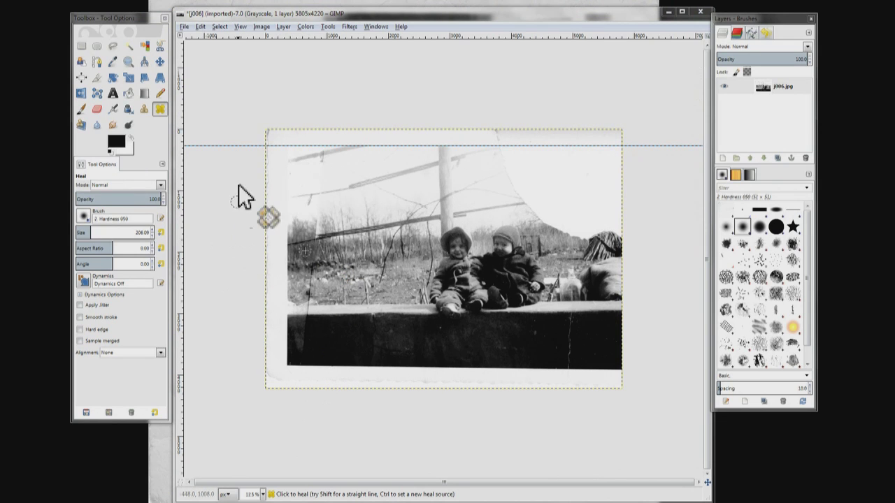
Step: Zoom in closely on the seam where the strip meets the sky
left_click(142, 69)
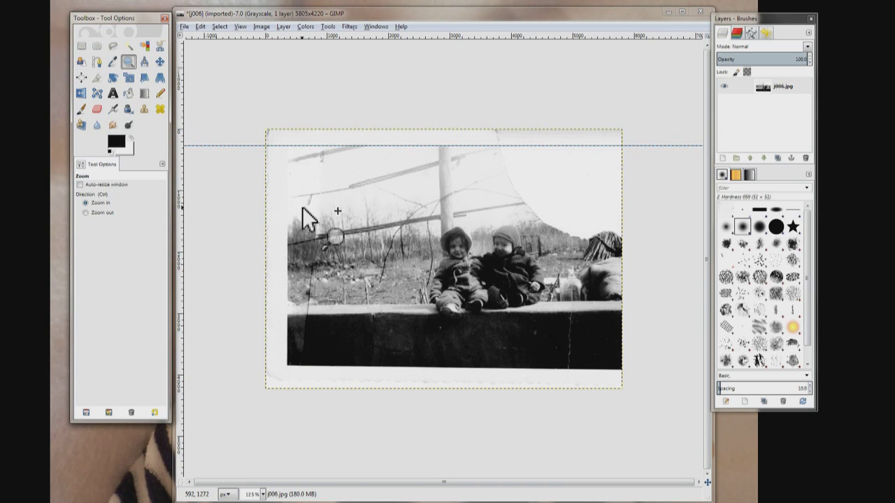
left_click_drag(303, 207, 337, 244)
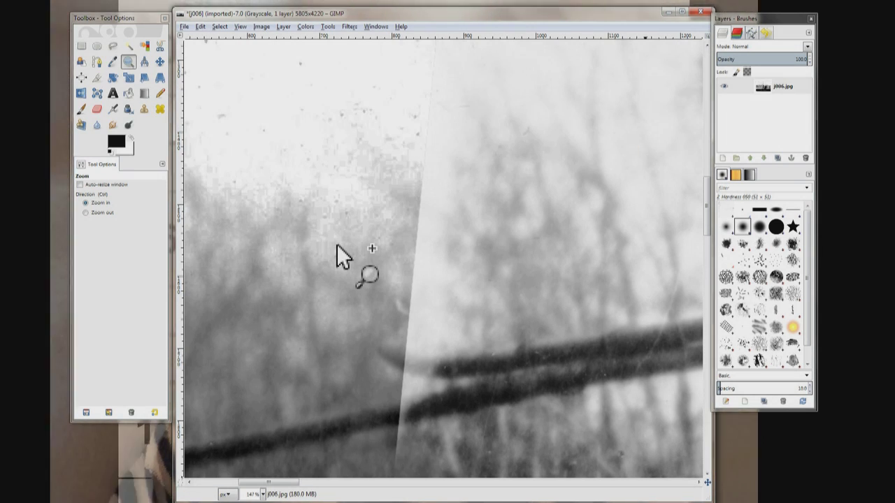
left_click(160, 111)
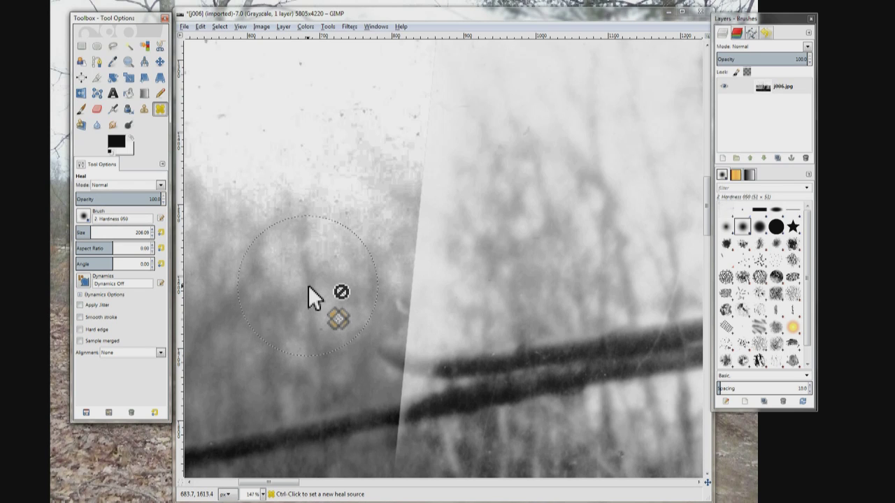
Step: Heal over the seam line using a source just left of it
left_click(308, 285, "ctrl")
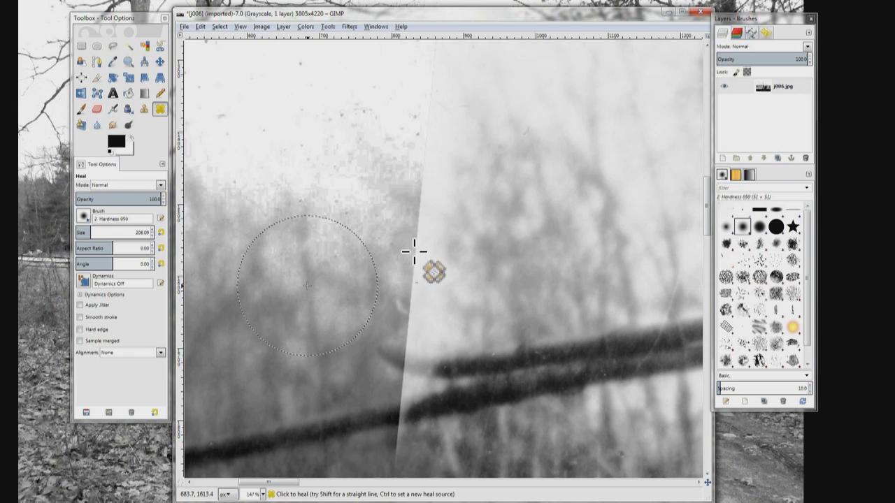
mouse_move(414, 251)
left_mouse_down()
mouse_move(413, 216)
mouse_move(418, 198)
mouse_move(423, 261)
mouse_move(401, 308)
left_mouse_up()
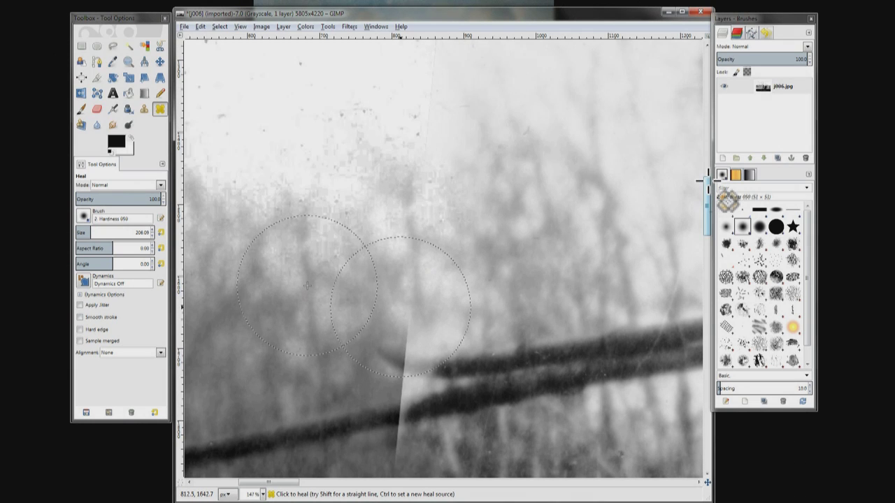
mouse_move(705, 181)
left_mouse_down()
mouse_move(724, 147)
mouse_move(710, 172)
left_mouse_up()
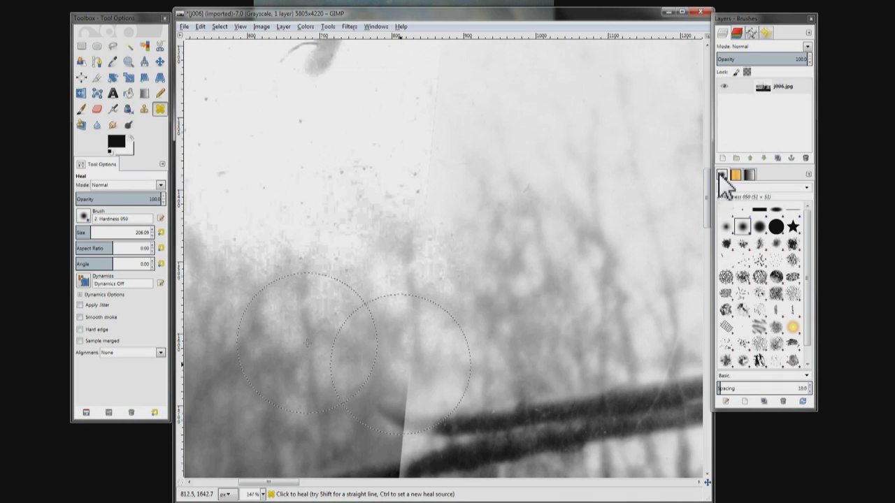
Step: Resample heal sources in the sky and on the wire, then heal the wire across the seam
key("ctrl")
left_click(558, 114, "ctrl")
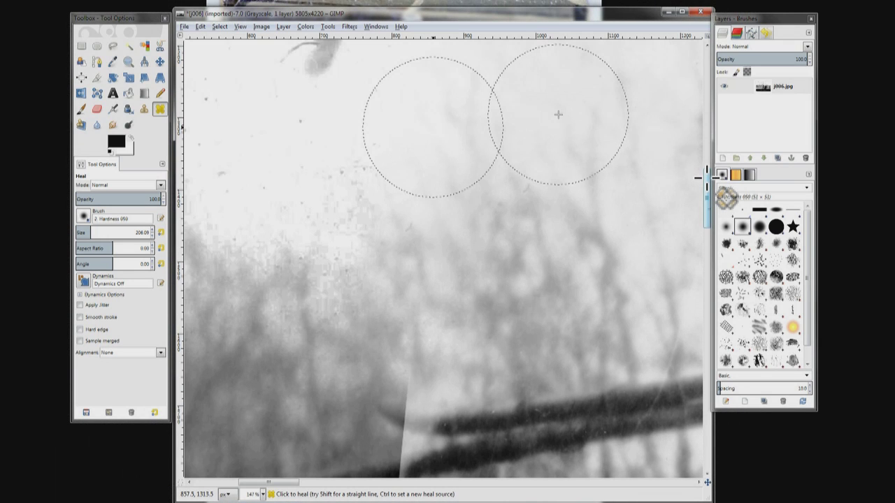
left_click_drag(706, 176, 724, 129)
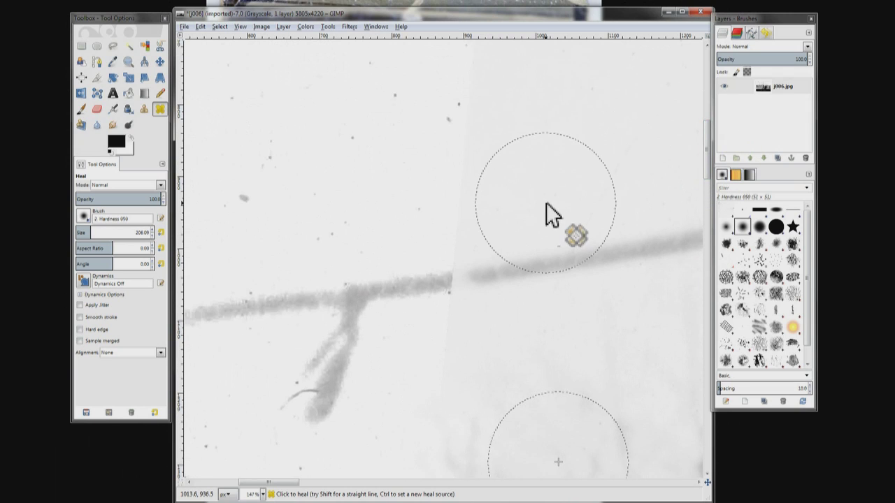
left_click(564, 254, "ctrl")
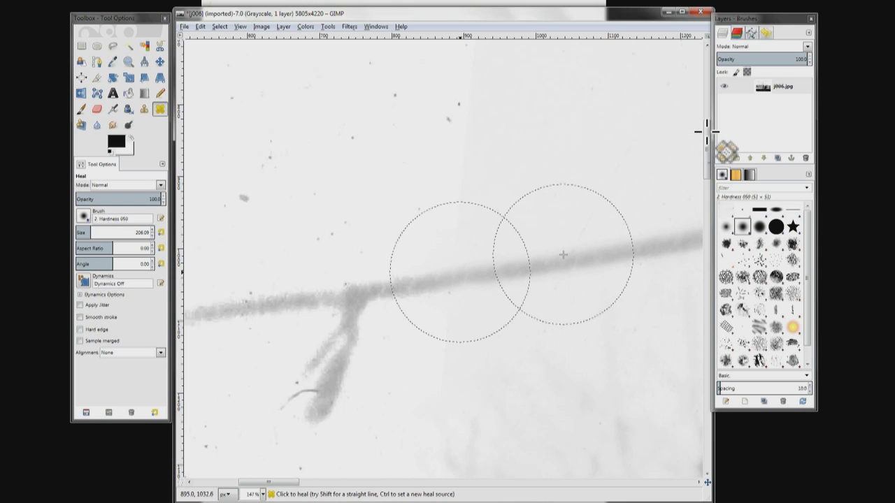
scroll(707, 131, "up", 10)
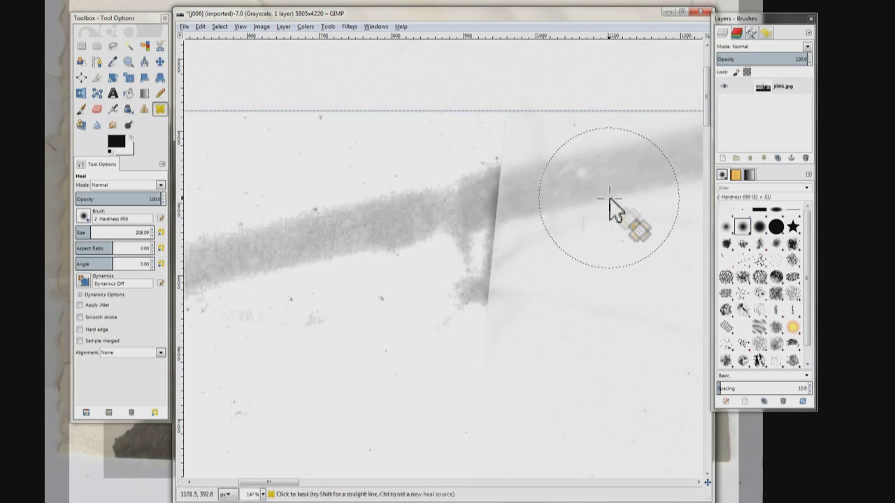
left_click(609, 198, "ctrl")
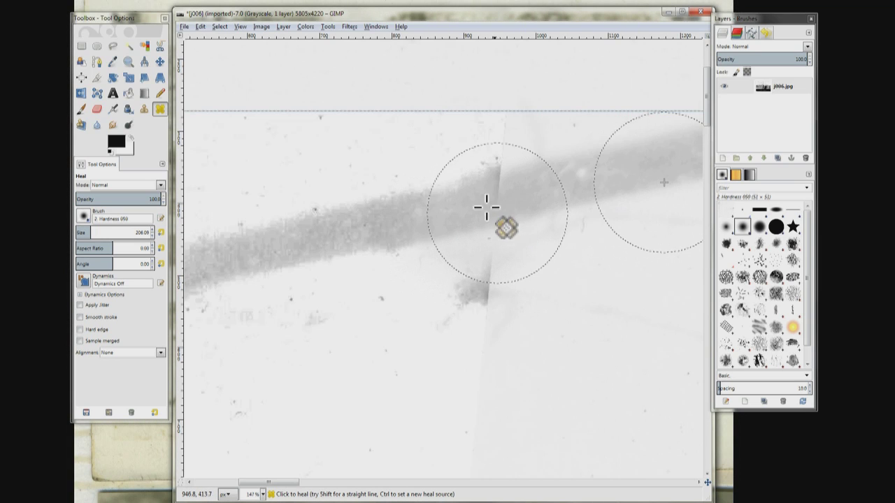
mouse_move(464, 196)
left_mouse_down()
mouse_move(486, 187)
mouse_move(478, 192)
mouse_move(475, 325)
mouse_move(448, 379)
left_mouse_up()
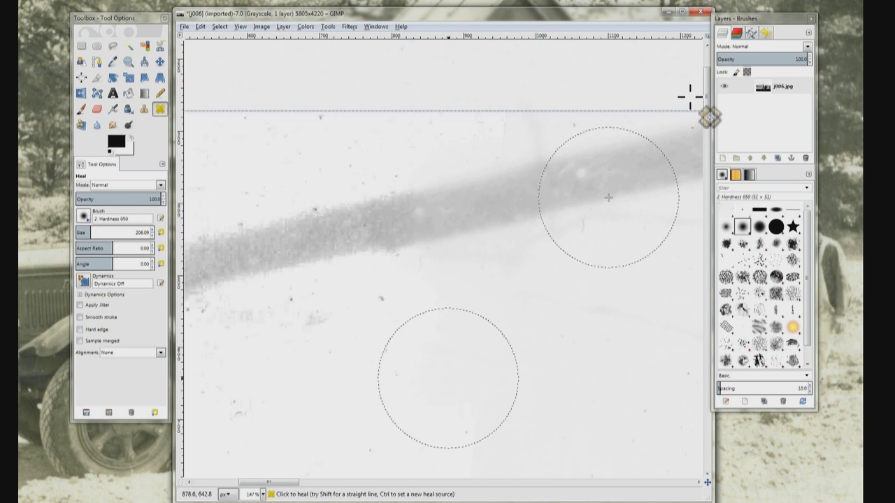
Step: Extend the upper lower wire leftward across the seam with several heal dabs
left_click_drag(689, 97, 707, 94)
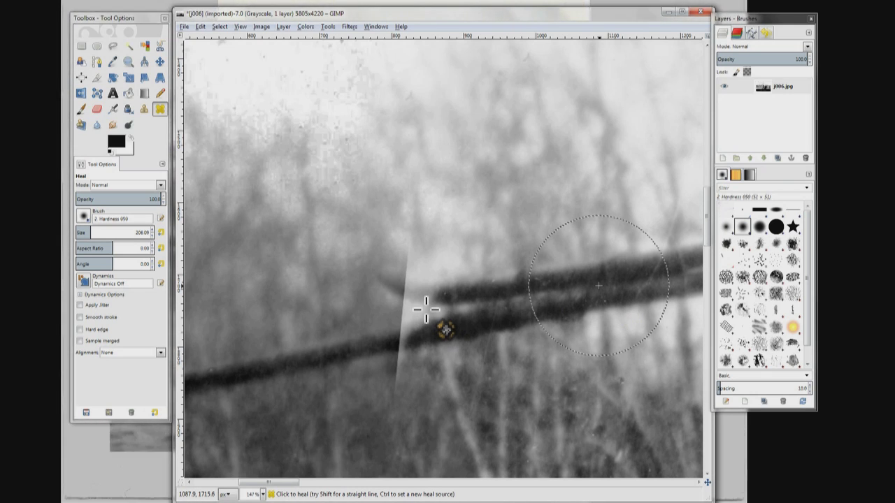
left_click(425, 309)
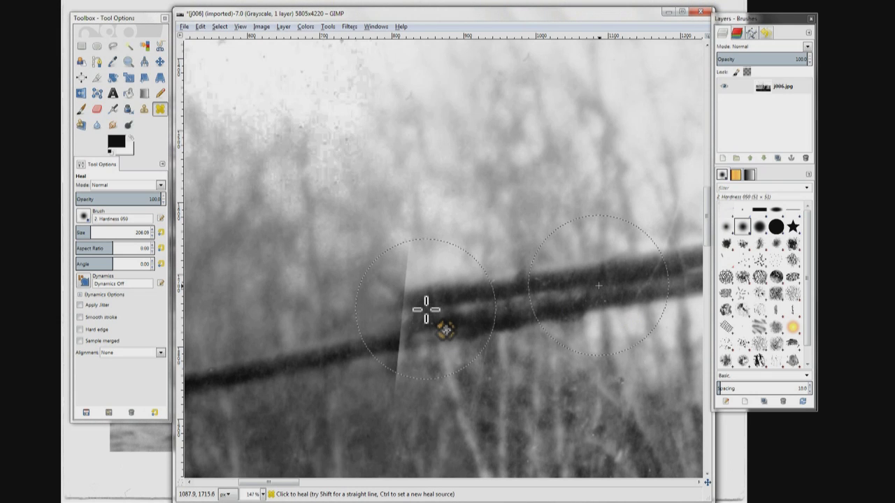
left_click(405, 313)
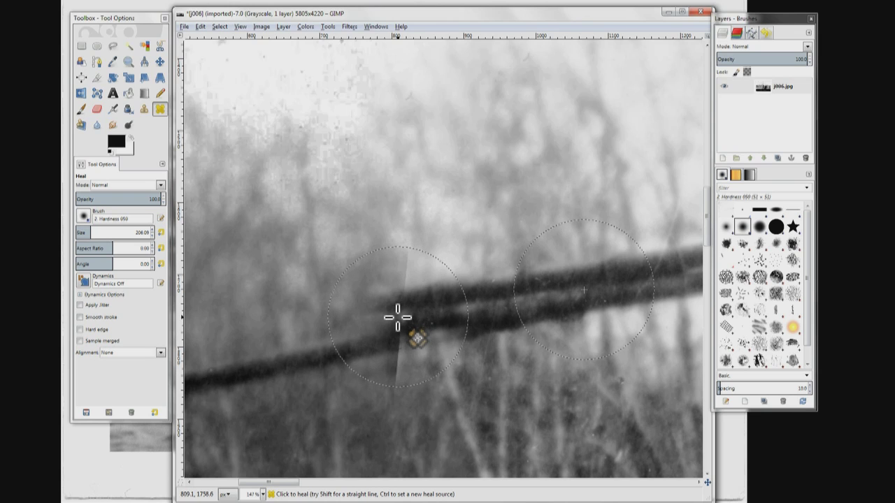
left_click(397, 317)
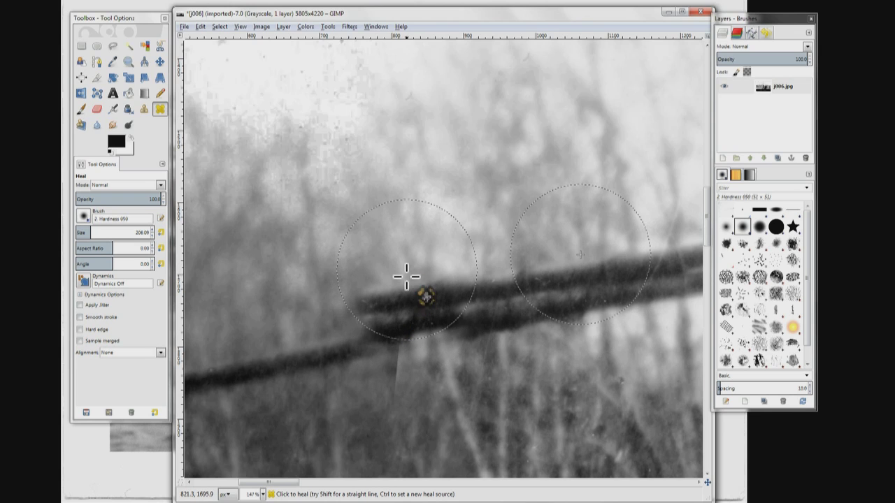
left_click(399, 300)
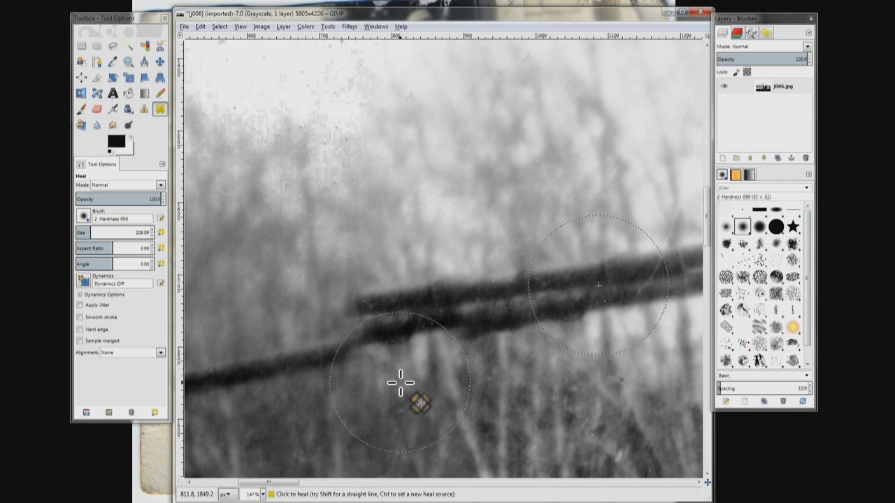
Step: Fit the whole photo in the window, then zoom into the grass near the lower-left seam
key("shift+ctrl+j")
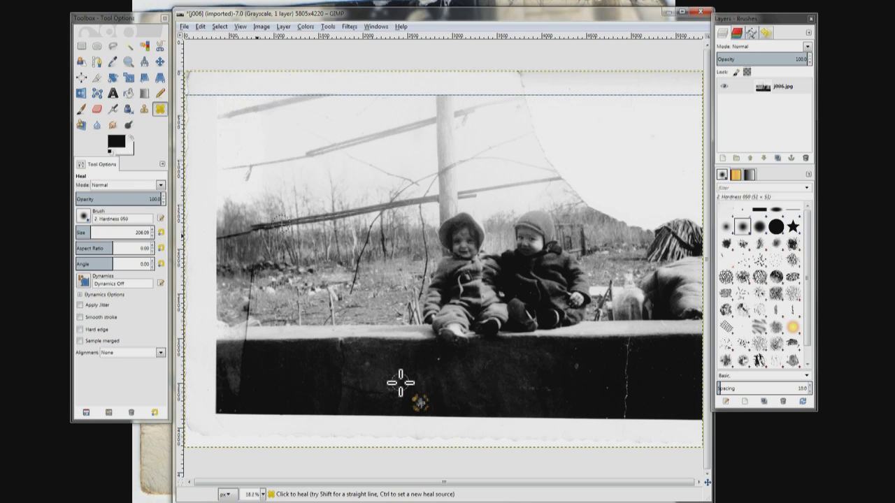
key("z")
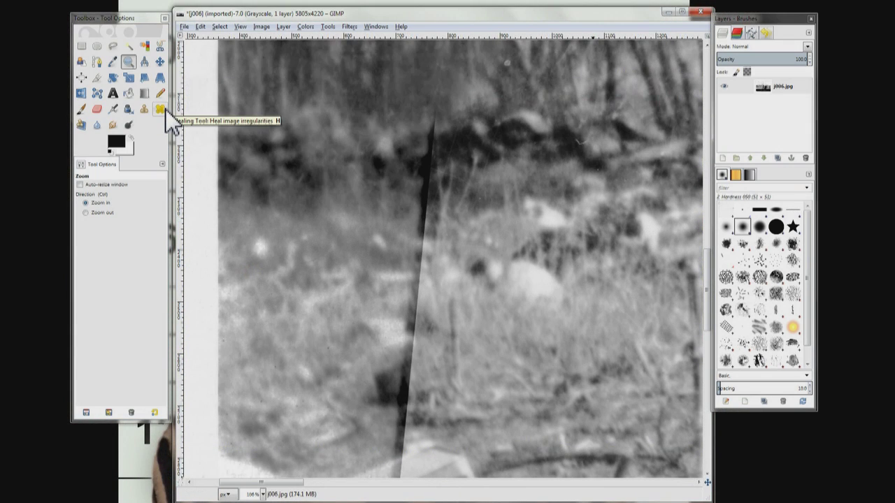
Step: Set the Heal brush size to 98 and heal the seam line upward through the grass
left_click(161, 110)
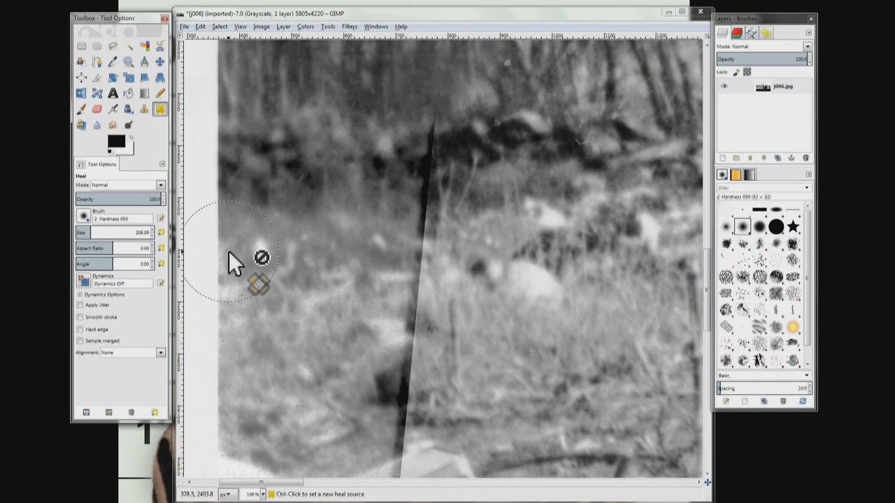
scroll(146, 234, "down", 11)
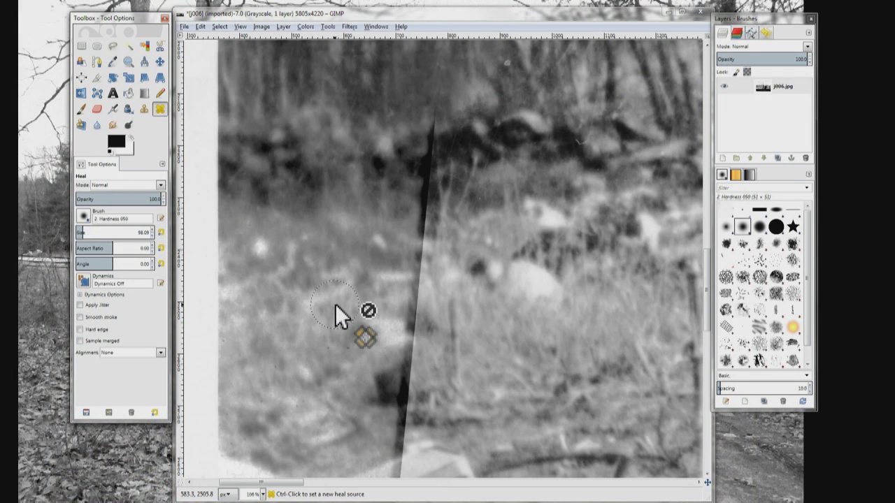
left_click(490, 374, "ctrl")
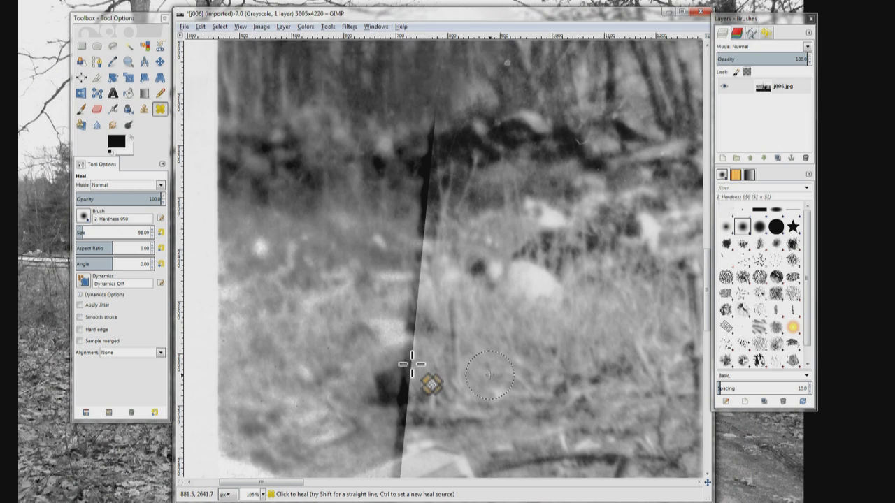
mouse_move(412, 363)
left_mouse_down()
mouse_move(386, 397)
mouse_move(416, 405)
mouse_move(394, 433)
mouse_move(417, 345)
mouse_move(413, 310)
left_mouse_up()
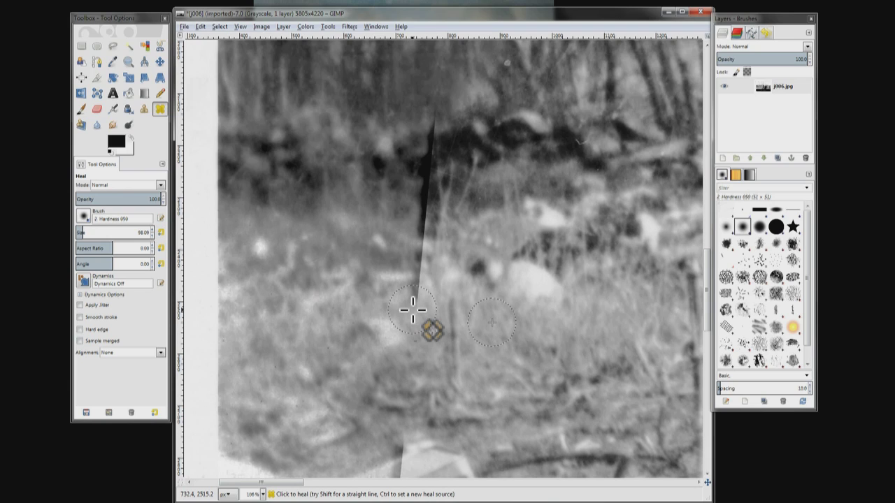
left_click(480, 210, "ctrl")
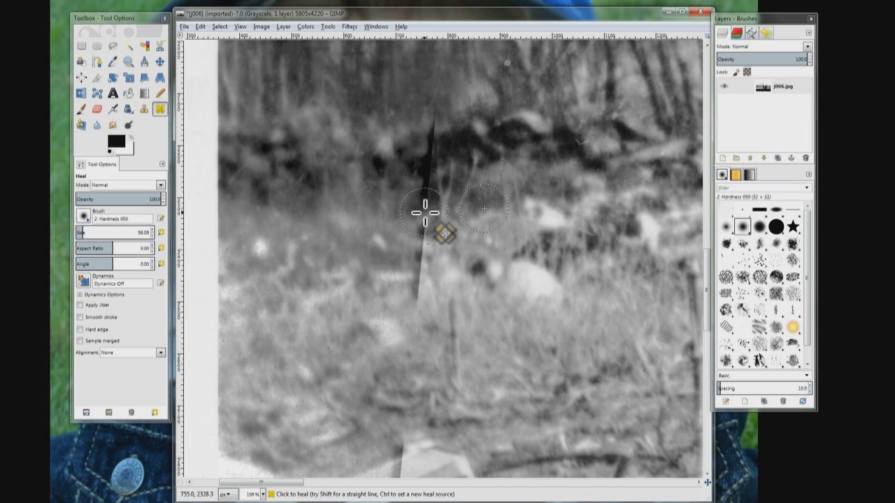
mouse_move(425, 212)
left_mouse_down()
mouse_move(422, 180)
mouse_move(433, 147)
left_mouse_up()
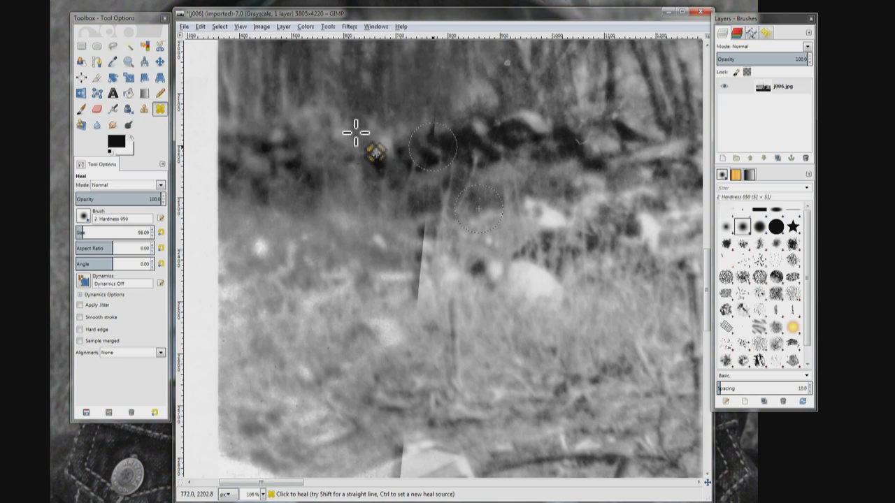
Step: Heal the seam through the dark bushes and the remaining lower grass
left_click(406, 143, "ctrl")
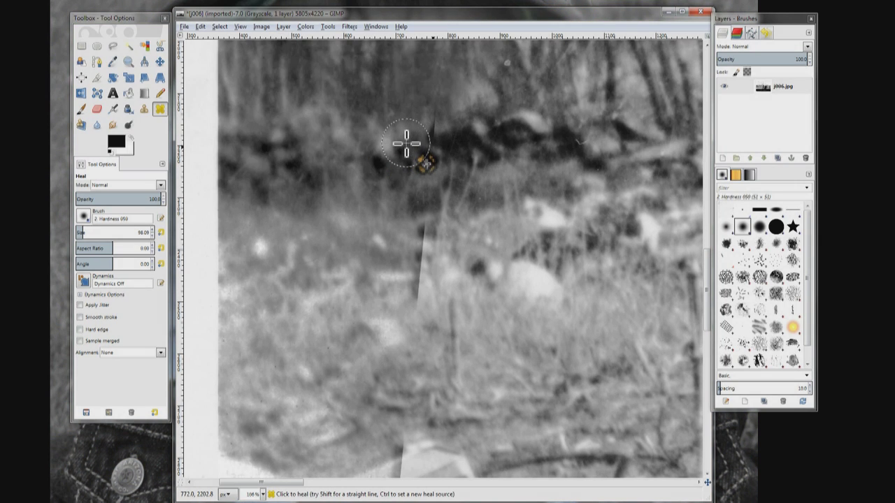
left_click(433, 70)
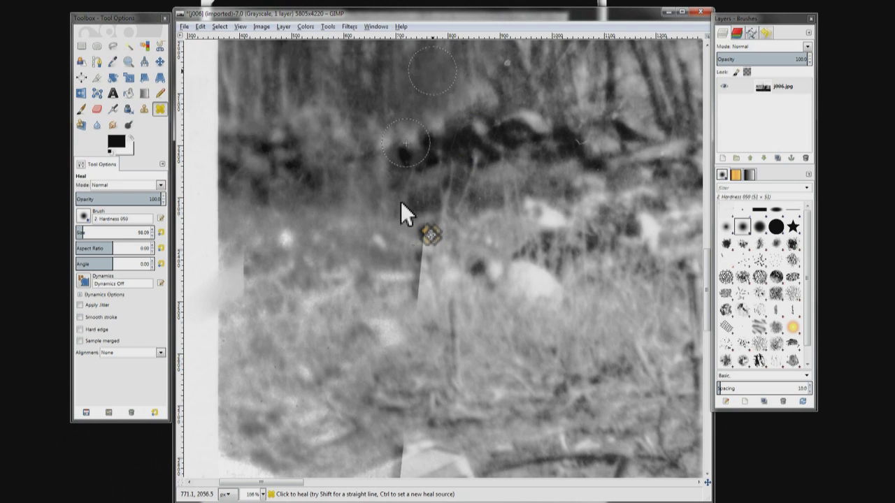
left_click(324, 241, "ctrl")
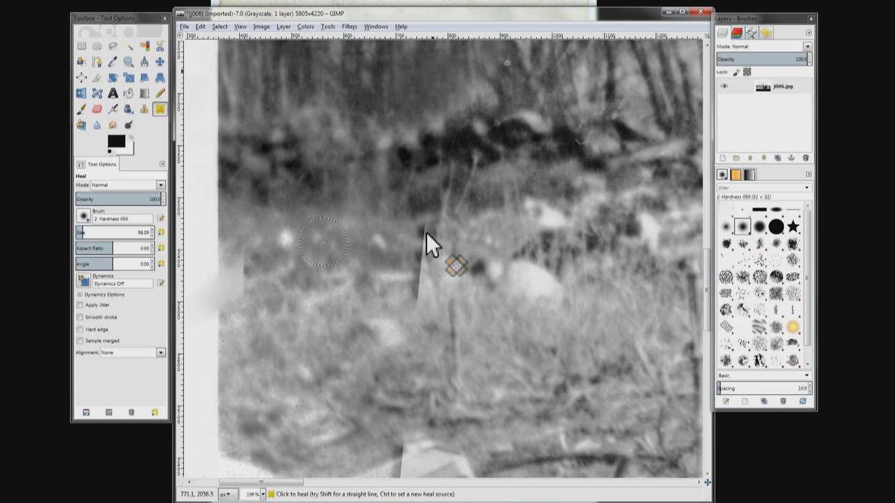
mouse_move(426, 232)
left_mouse_down()
mouse_move(414, 299)
mouse_move(424, 315)
left_mouse_up()
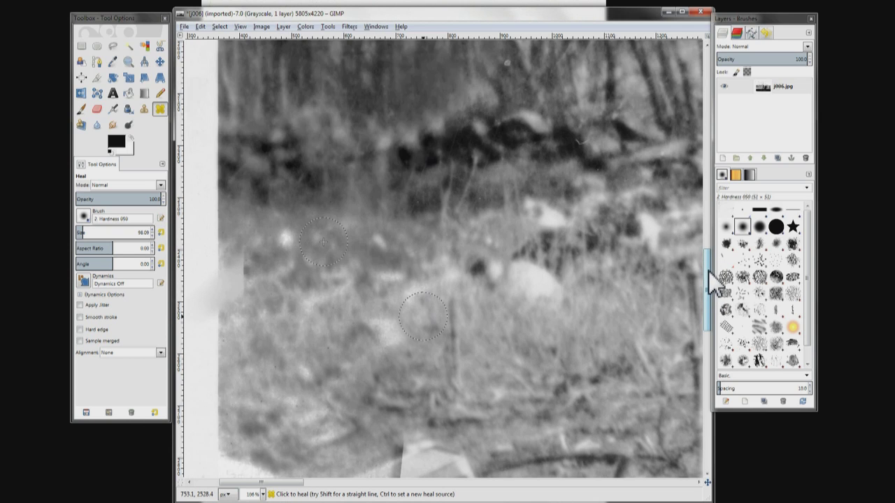
left_click_drag(709, 271, 716, 323)
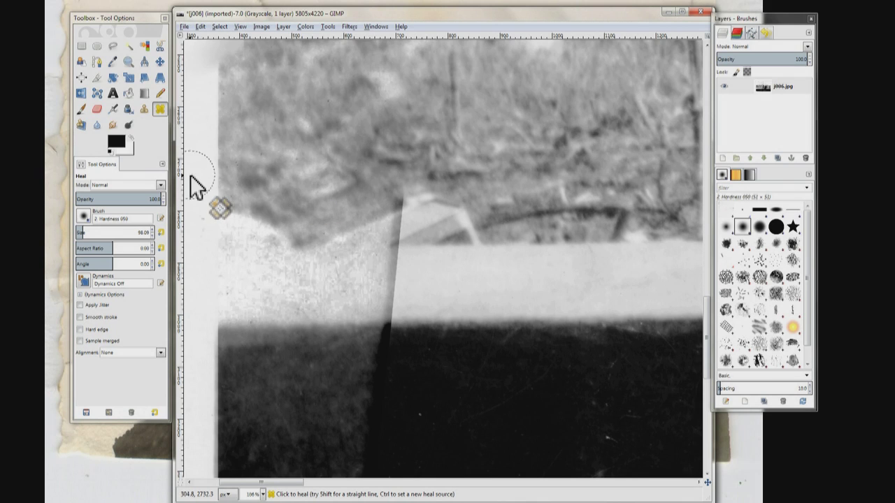
Step: Clone grass from above the board over the seam at the board's corner
left_click(144, 110)
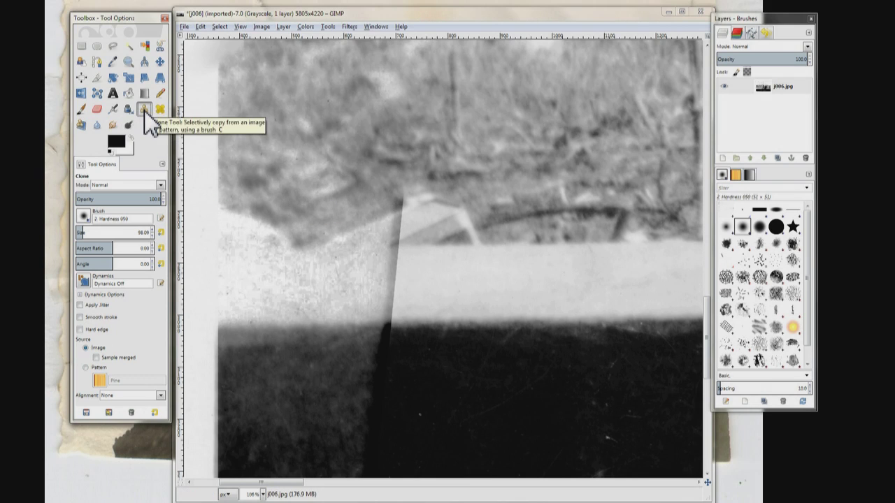
left_click(358, 157, "ctrl")
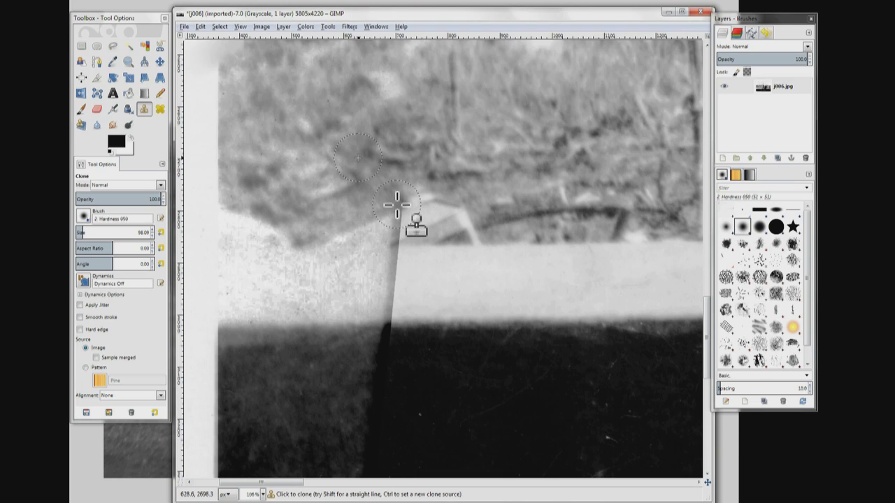
mouse_move(398, 201)
left_mouse_down()
mouse_move(453, 208)
mouse_move(478, 238)
mouse_move(417, 226)
mouse_move(341, 233)
mouse_move(452, 233)
left_mouse_up()
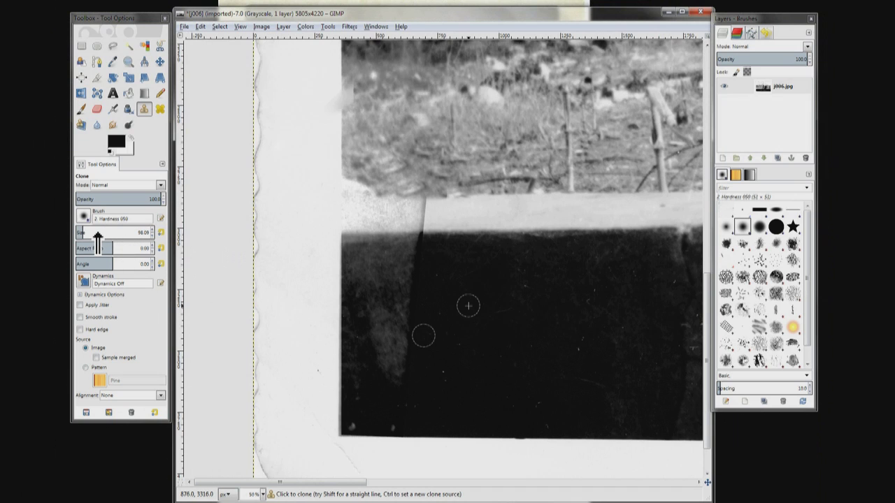
Step: Enlarge the Clone brush size to 292.10
left_click(98, 235)
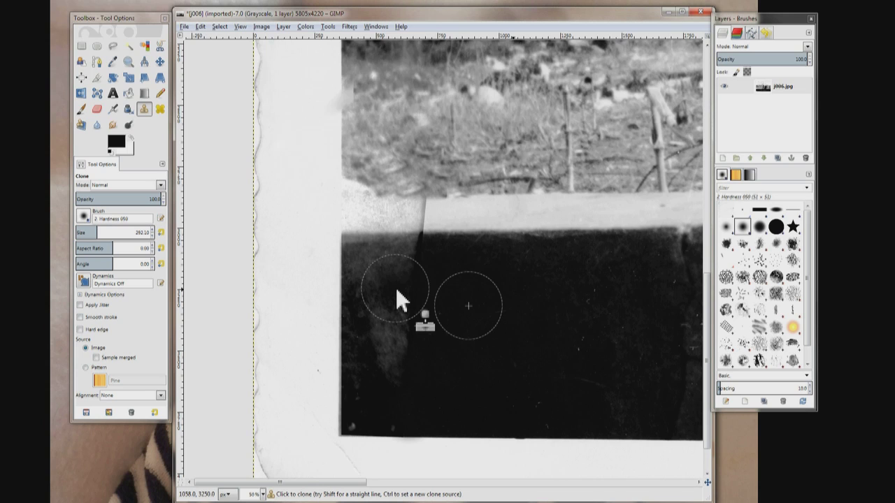
Step: Clone dark texture over the grey smear, then light-strip texture over the crack above it
mouse_move(396, 293)
left_mouse_down()
mouse_move(406, 337)
mouse_move(387, 359)
mouse_move(388, 384)
mouse_move(375, 363)
left_mouse_up()
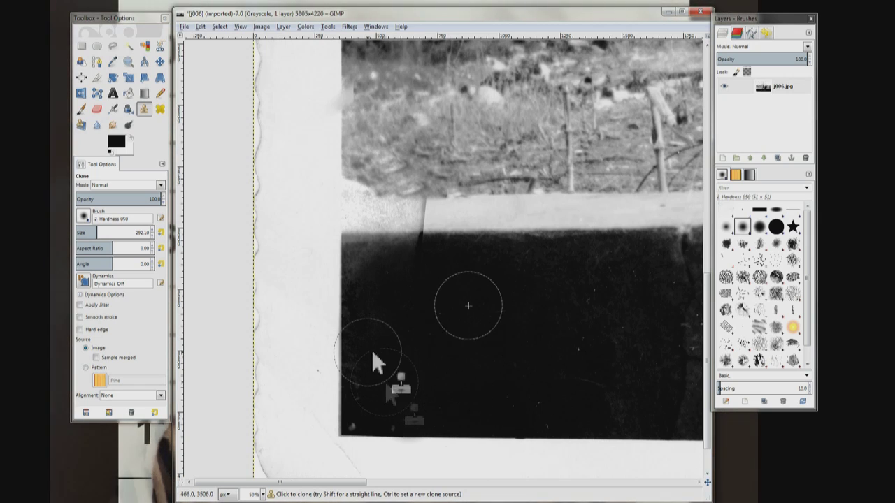
left_click(508, 230, "ctrl")
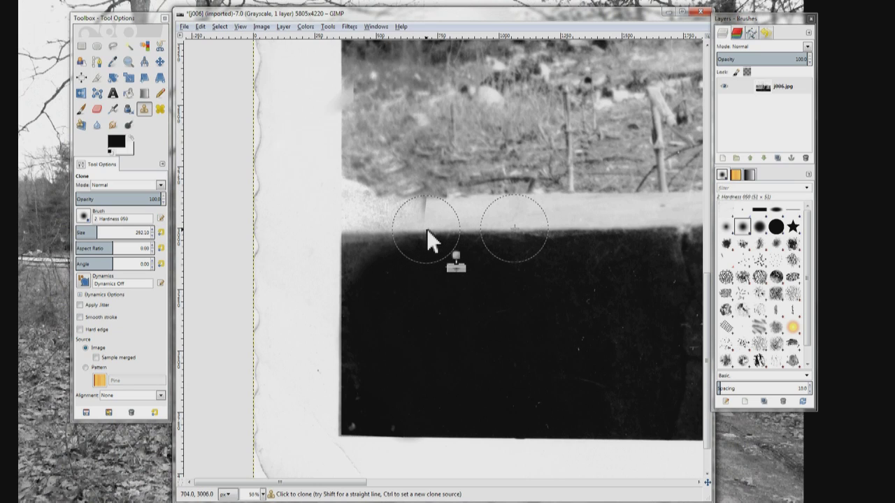
mouse_move(427, 229)
left_mouse_down()
mouse_move(444, 208)
mouse_move(393, 210)
left_mouse_up()
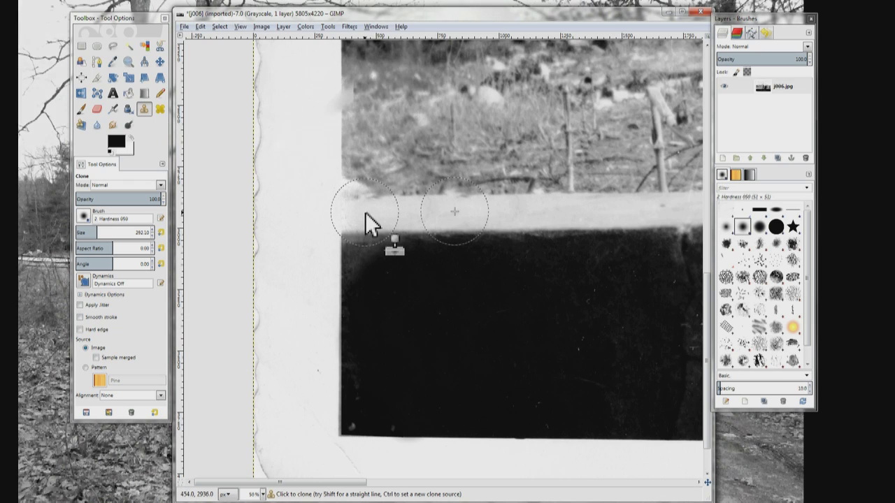